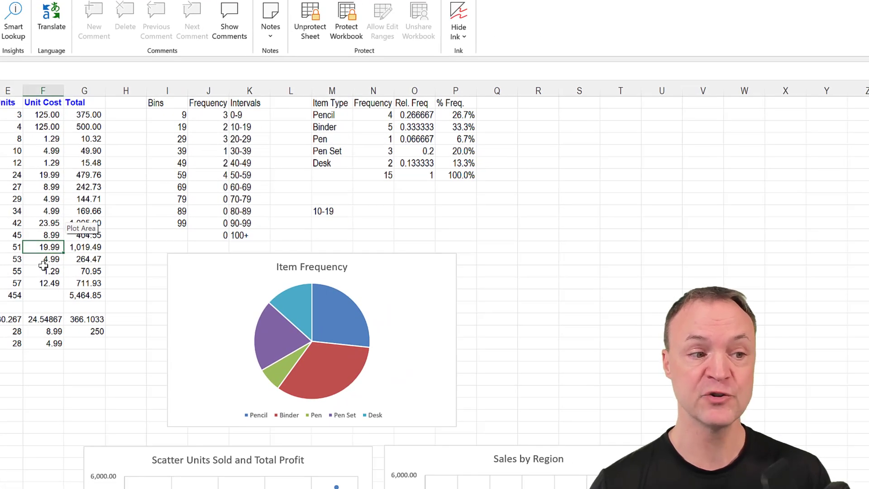
{"action": "type", "text": "1"}
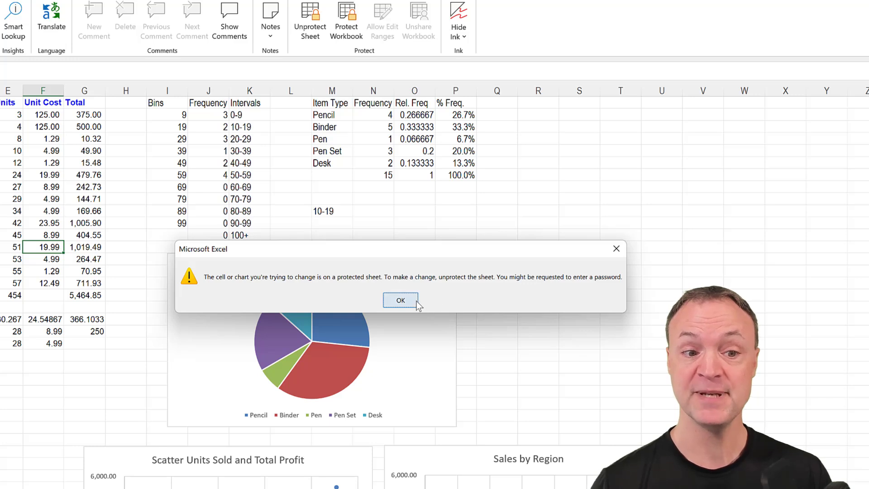
Confirm the SalesOrders sheet is protected: editing the G13 total only raises the protected-sheet warning
{"action": "left_click", "coordinate": [401, 300]}
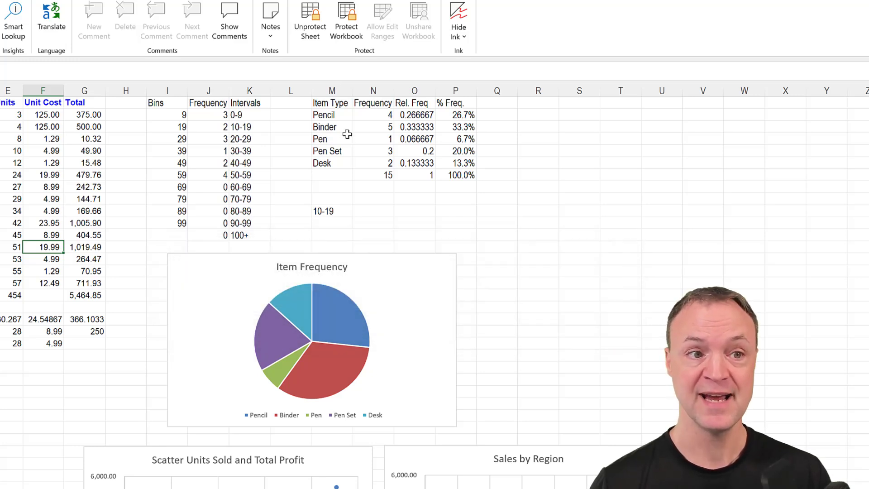
{"action": "left_click", "coordinate": [310, 21]}
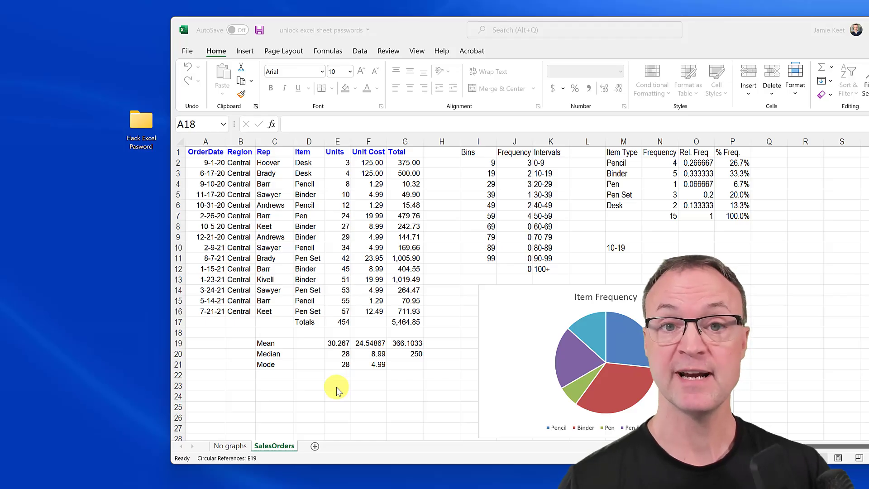
{"action": "left_click", "coordinate": [231, 446]}
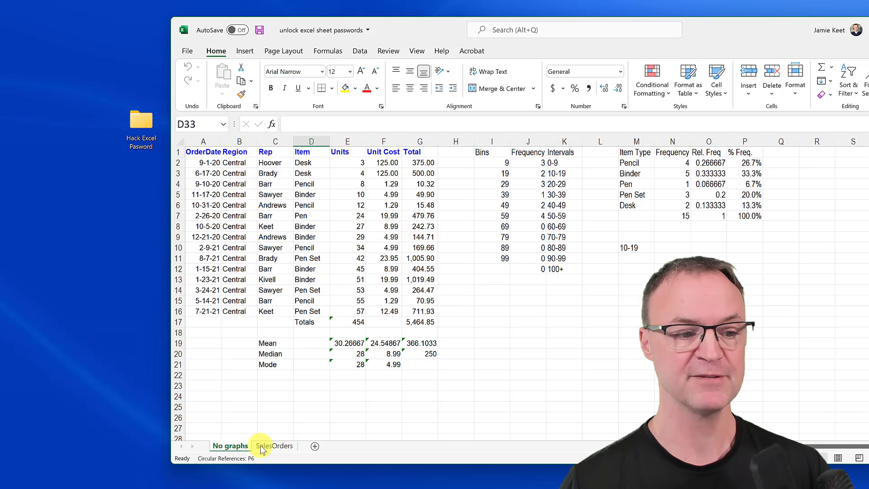
{"action": "left_click", "coordinate": [274, 445]}
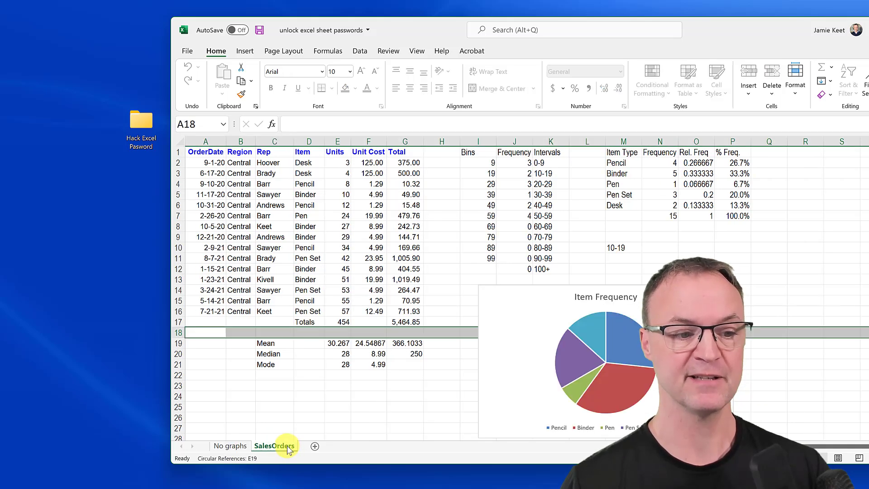
{"action": "double_click", "coordinate": [410, 275]}
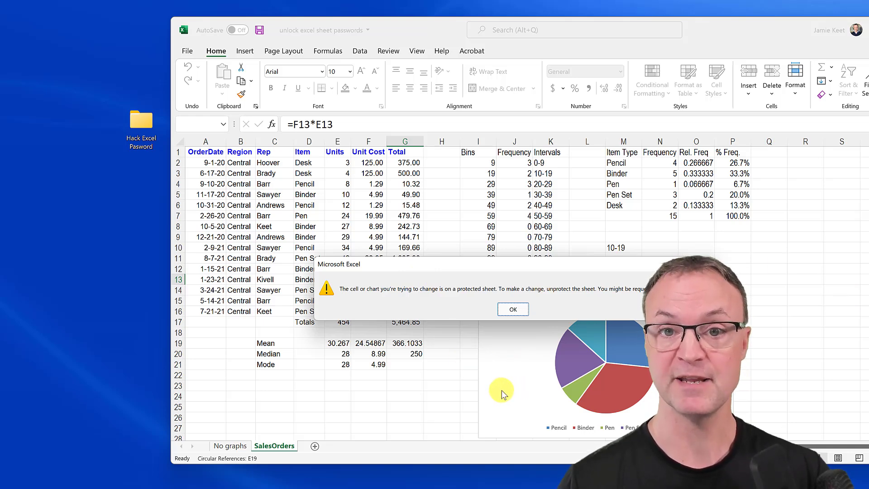
{"action": "left_click", "coordinate": [514, 308]}
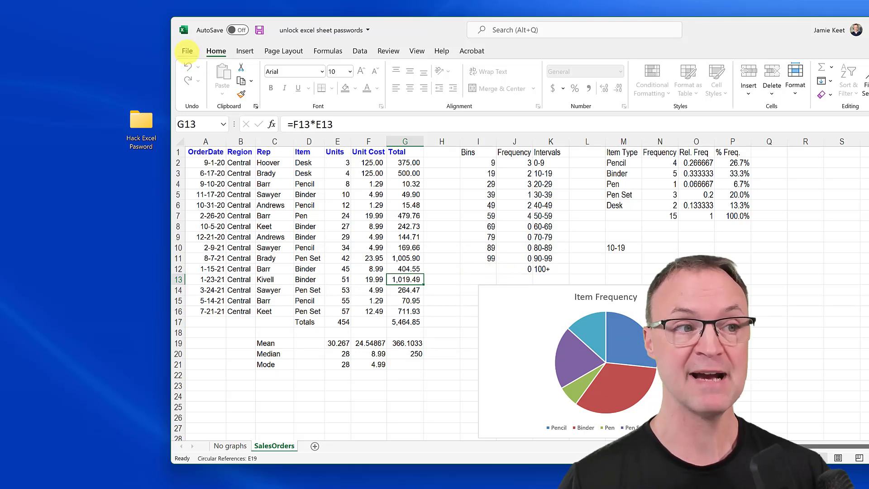
Save the protected workbook and quit Excel with Alt+F4
{"action": "left_click", "coordinate": [188, 51]}
{"action": "left_click", "coordinate": [210, 165]}
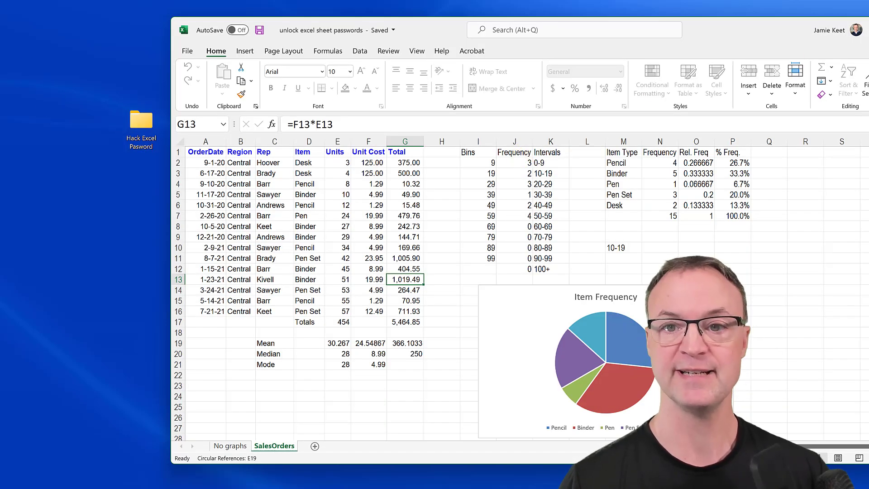
{"action": "key", "text": "alt+F4"}
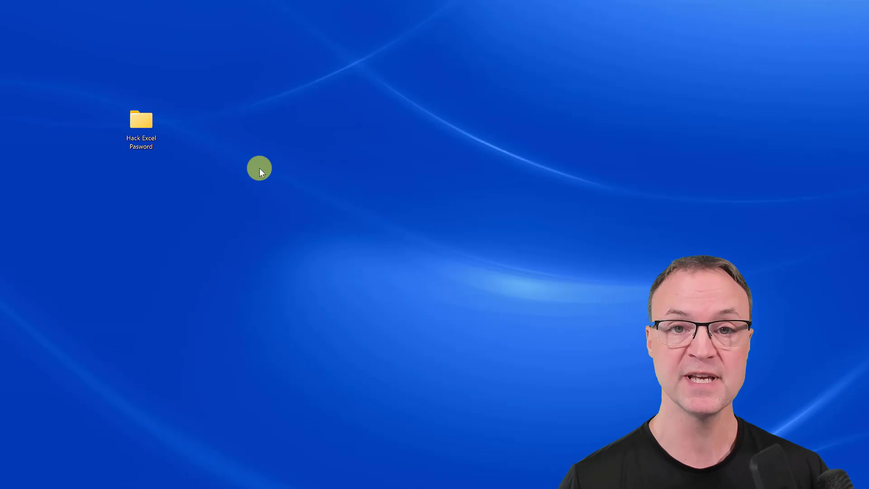
Show file name extensions so the workbook appears as unlock excel sheet passwords.xlsx
{"action": "double_click", "coordinate": [149, 128]}
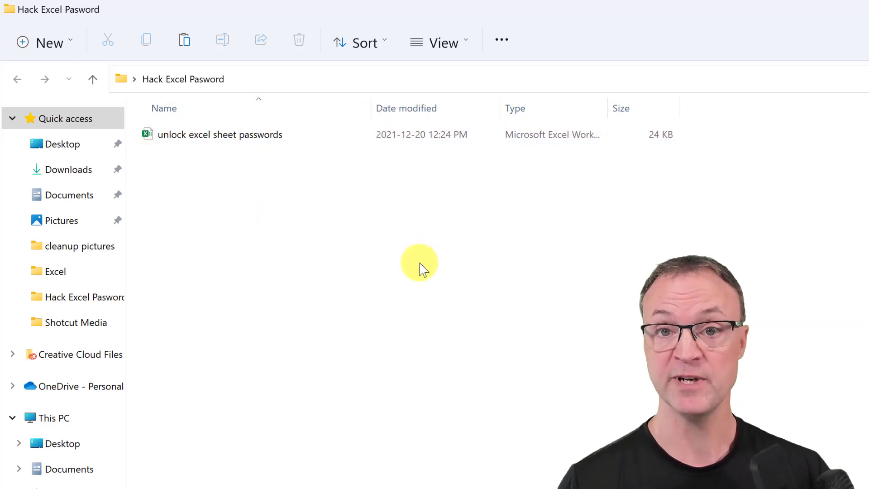
{"action": "left_click", "coordinate": [448, 43]}
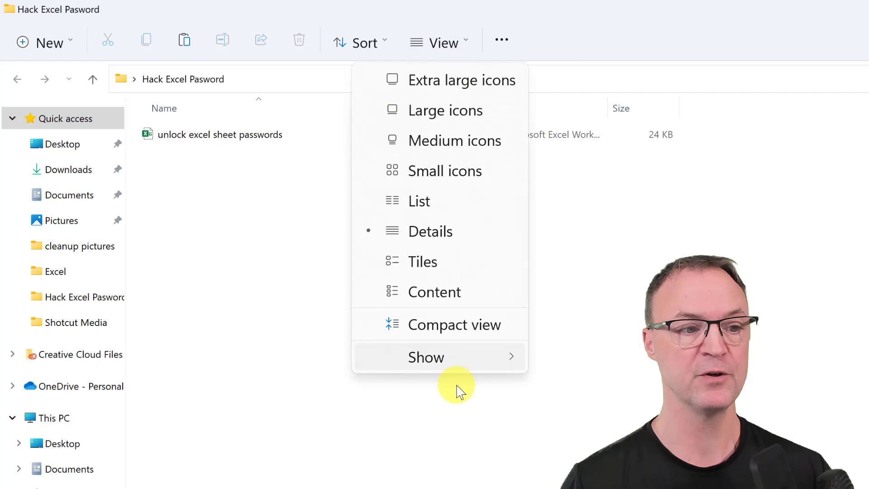
{"action": "mouse_move", "coordinate": [434, 309]}
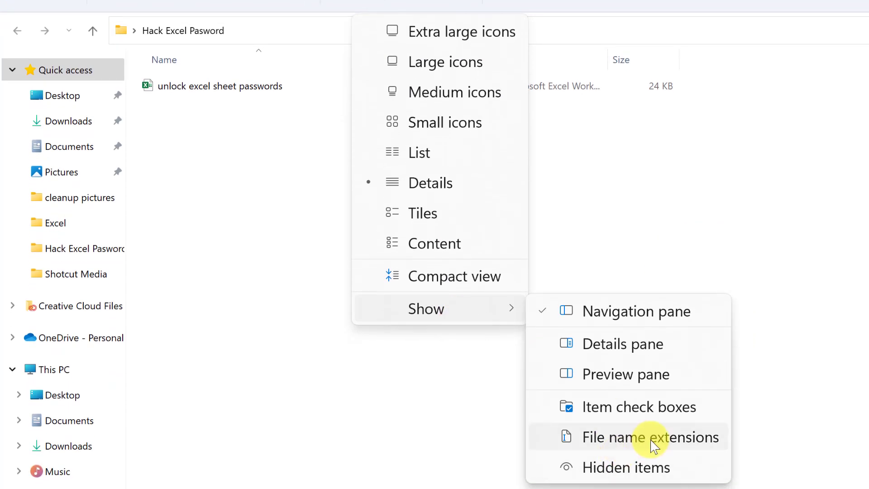
{"action": "left_click", "coordinate": [650, 437]}
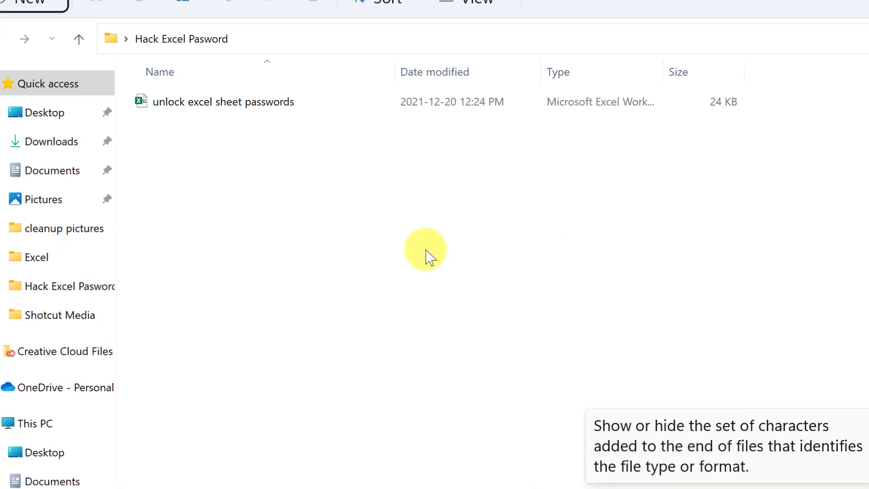
{"action": "left_click", "coordinate": [288, 87]}
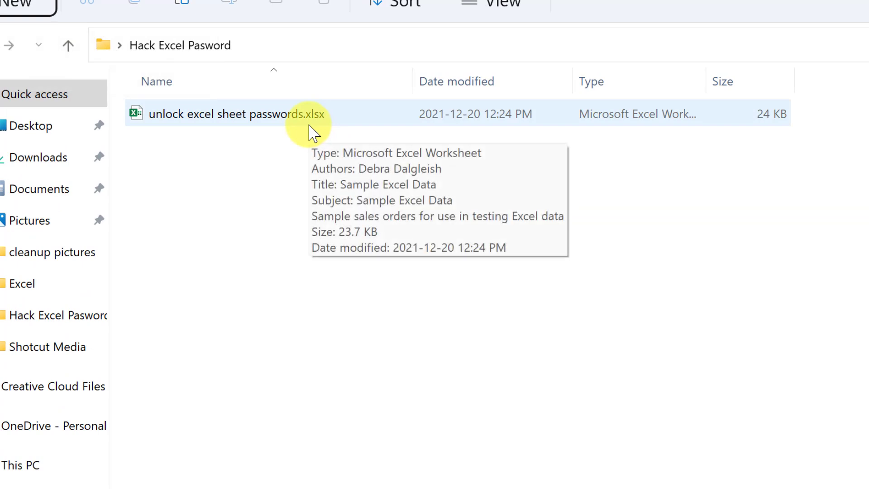
{"action": "left_click", "coordinate": [319, 204]}
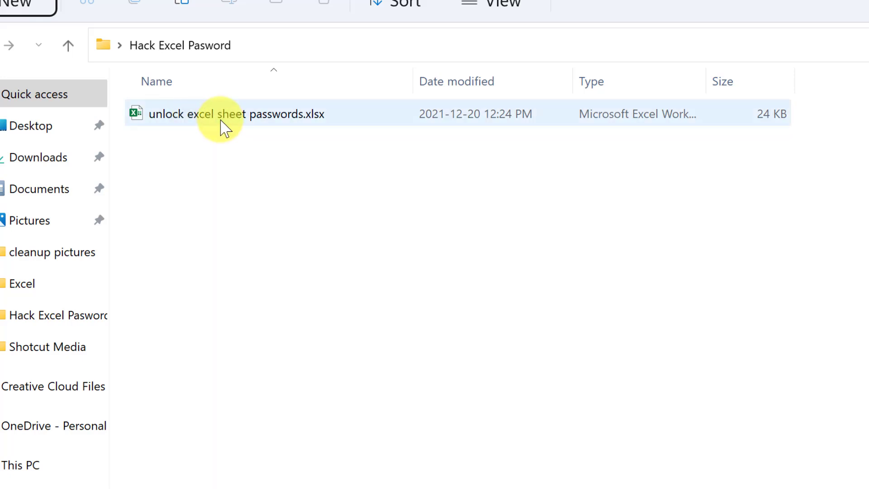
Duplicate the workbook as 'unlock excel sheet passwords - Copy.xlsx' in the same folder
{"action": "left_click", "coordinate": [260, 119]}
{"action": "right_click", "coordinate": [260, 122]}
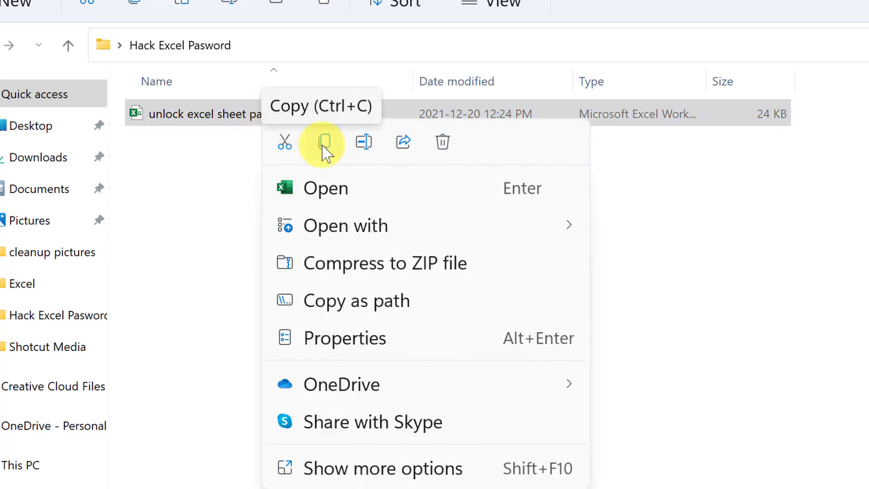
{"action": "left_click", "coordinate": [324, 142]}
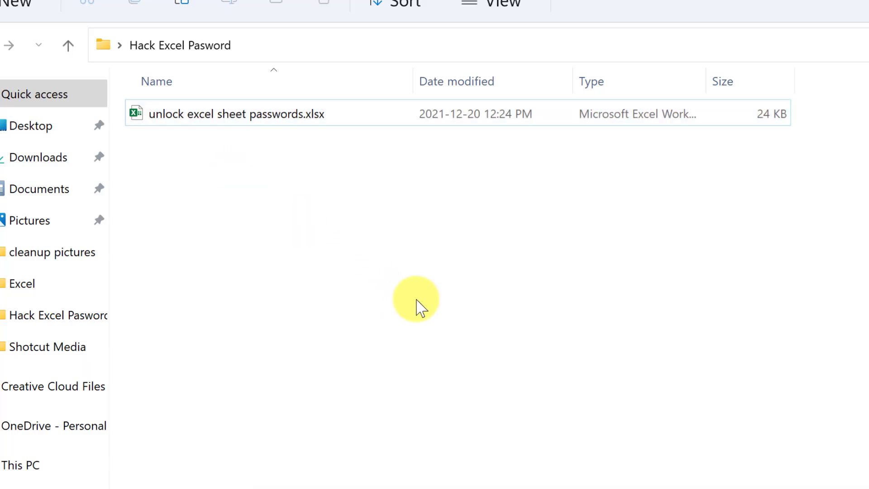
{"action": "key", "text": "ctrl+v"}
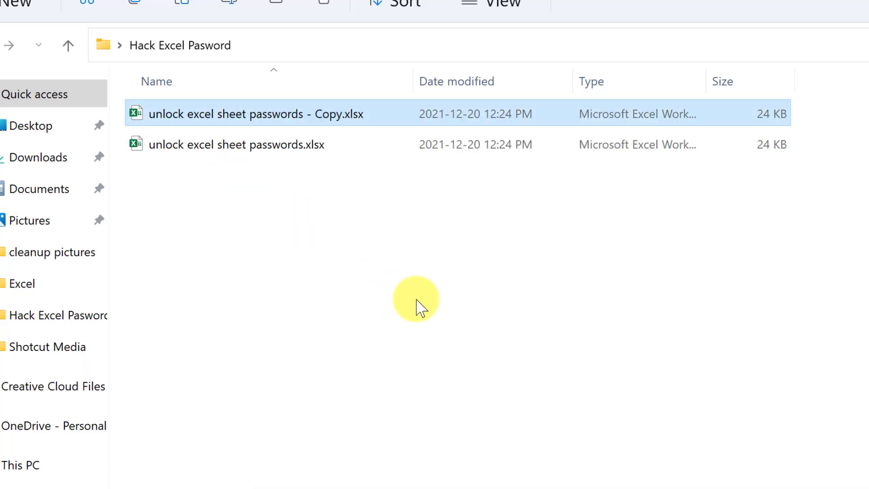
{"action": "left_click", "coordinate": [416, 299]}
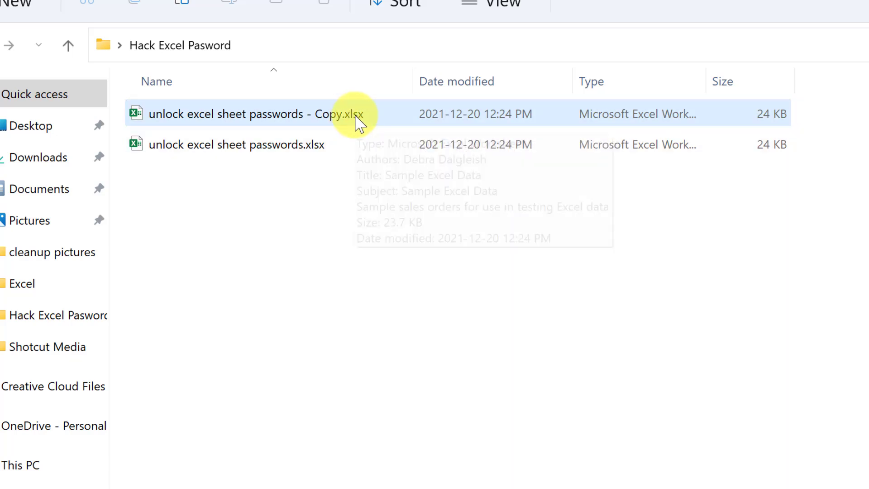
Rename the copy's extension from .xlsx to .zip and confirm the extension change
{"action": "right_click", "coordinate": [356, 122]}
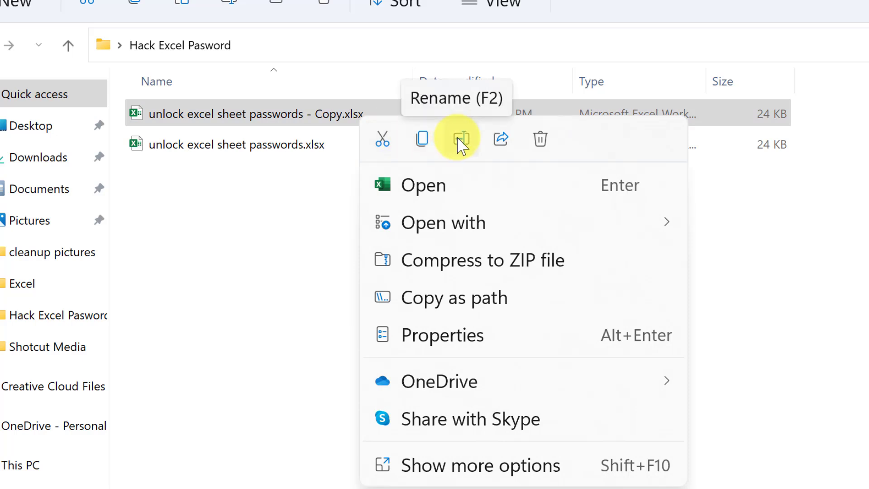
{"action": "left_click", "coordinate": [460, 140]}
{"action": "left_click", "coordinate": [380, 113]}
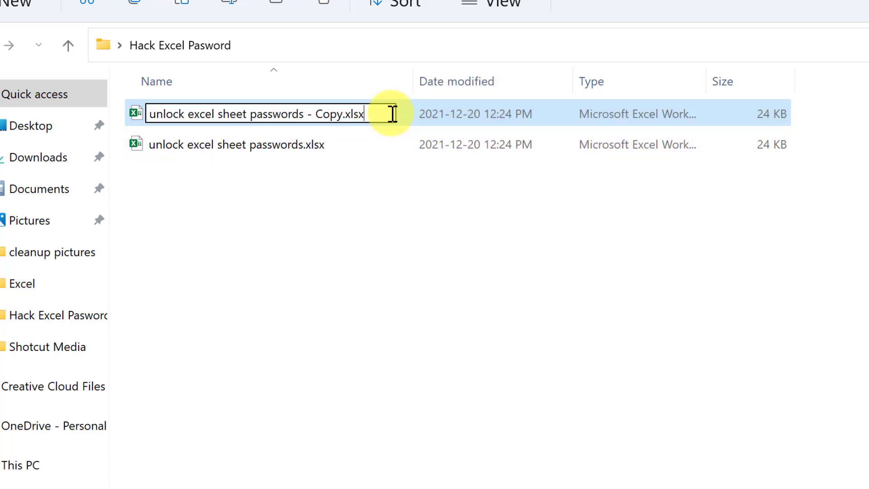
{"action": "key", "text": "BackSpace"}
{"action": "key", "text": "BackSpace"}
{"action": "key", "text": "BackSpace"}
{"action": "key", "text": "BackSpace"}
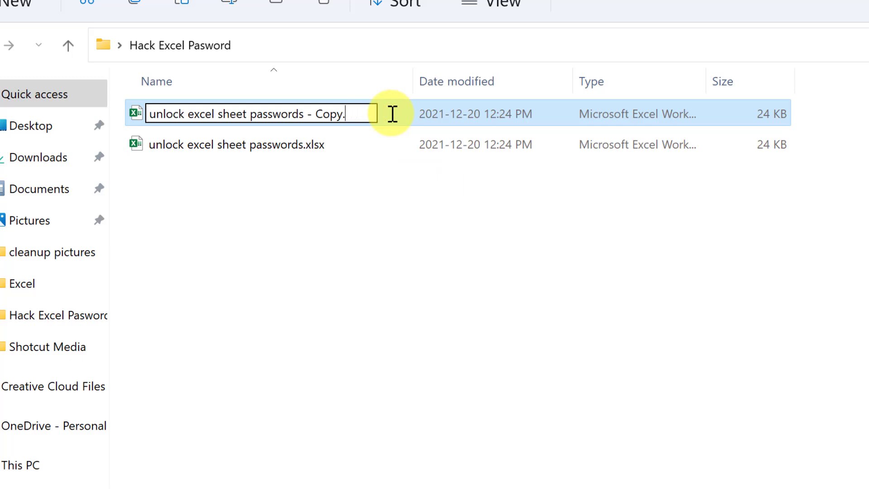
{"action": "type", "text": "zip"}
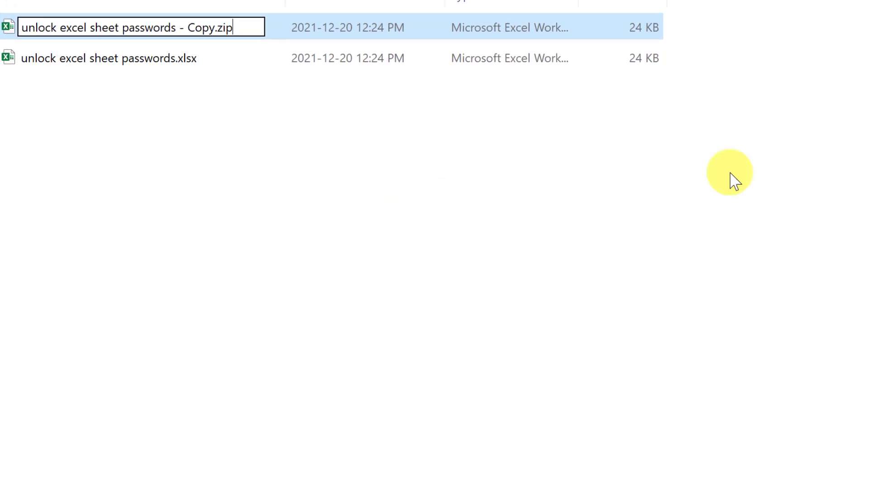
{"action": "key", "text": "Return"}
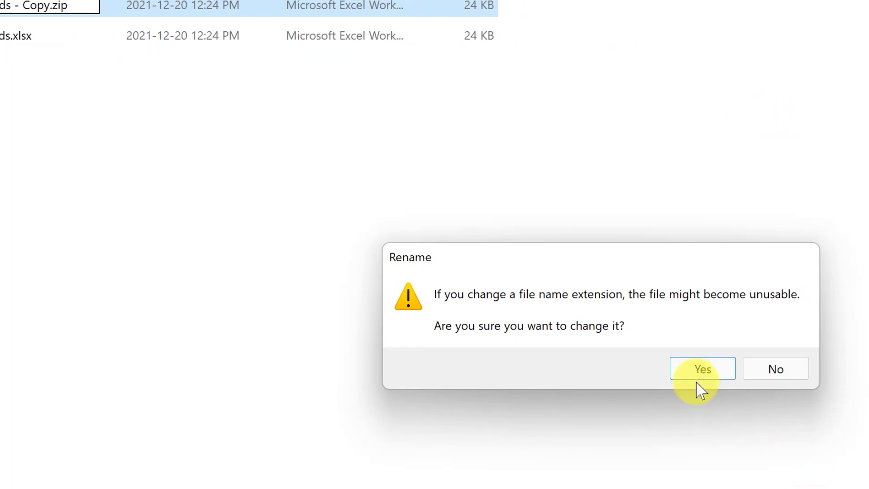
{"action": "left_click", "coordinate": [702, 369]}
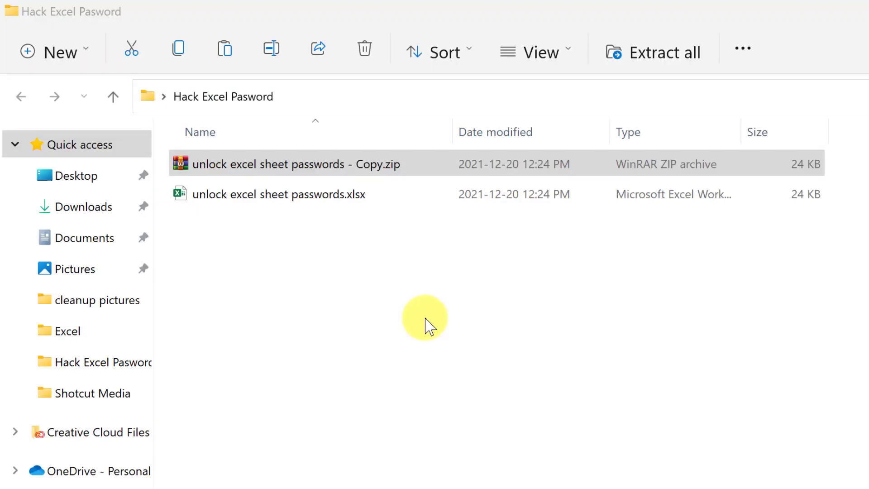
Browse the zip in WinRAR to xl\worksheets and select sheet2.xml
{"action": "left_click", "coordinate": [271, 166]}
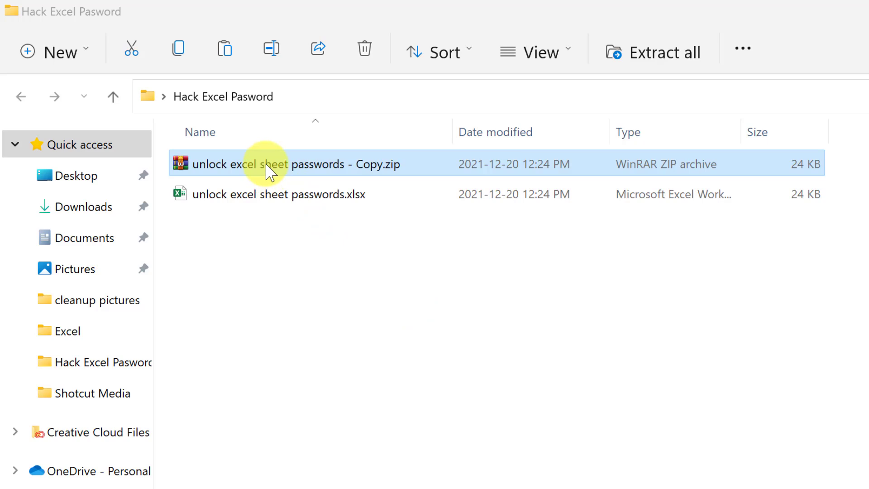
{"action": "double_click", "coordinate": [270, 170]}
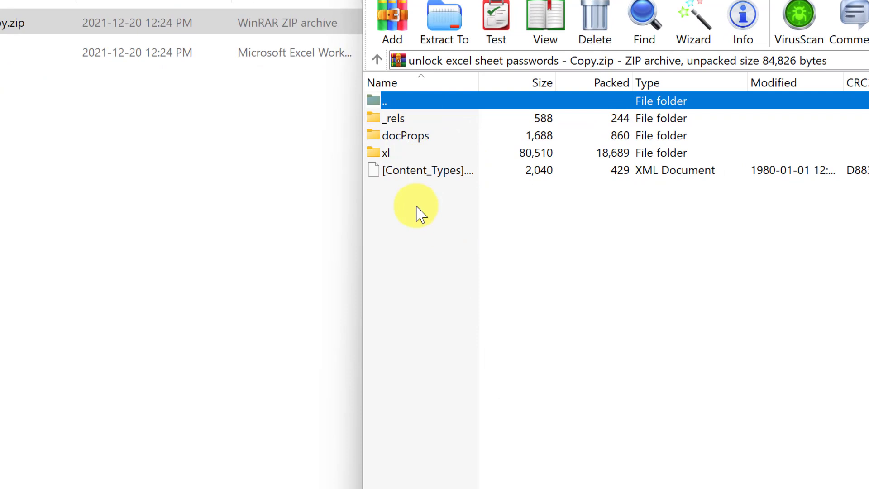
{"action": "double_click", "coordinate": [388, 155]}
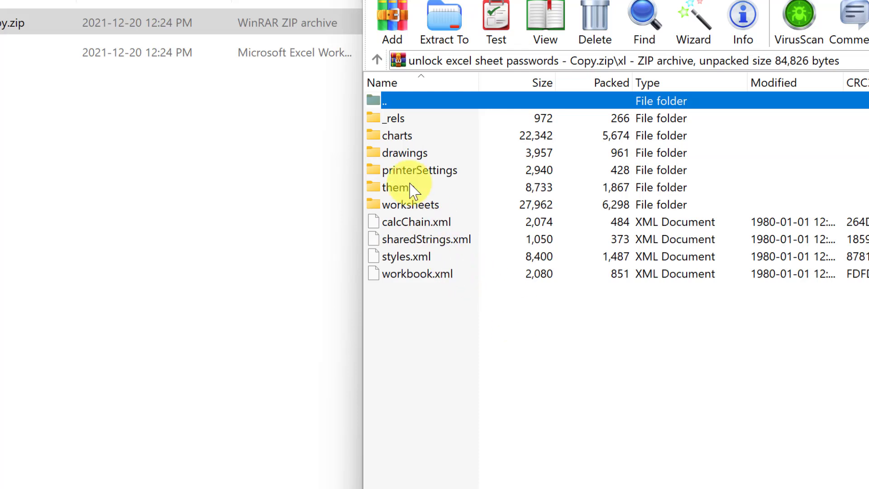
{"action": "left_click", "coordinate": [415, 206]}
{"action": "double_click", "coordinate": [416, 205]}
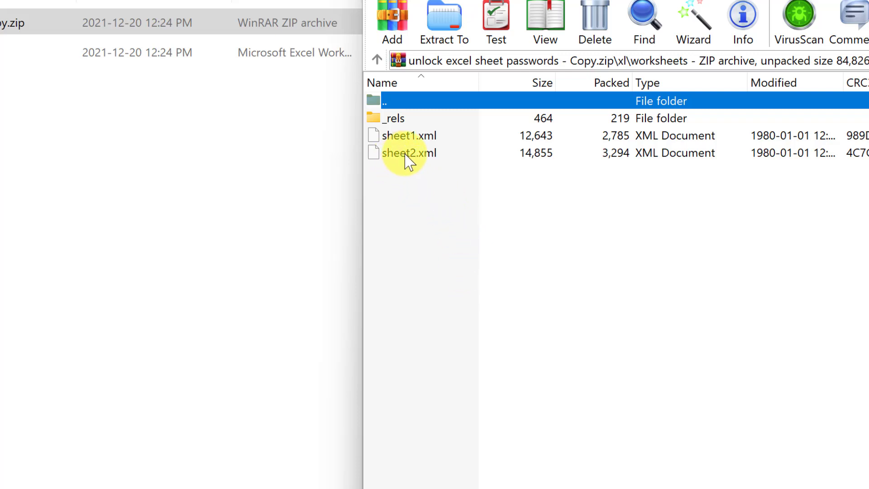
{"action": "left_click", "coordinate": [417, 185]}
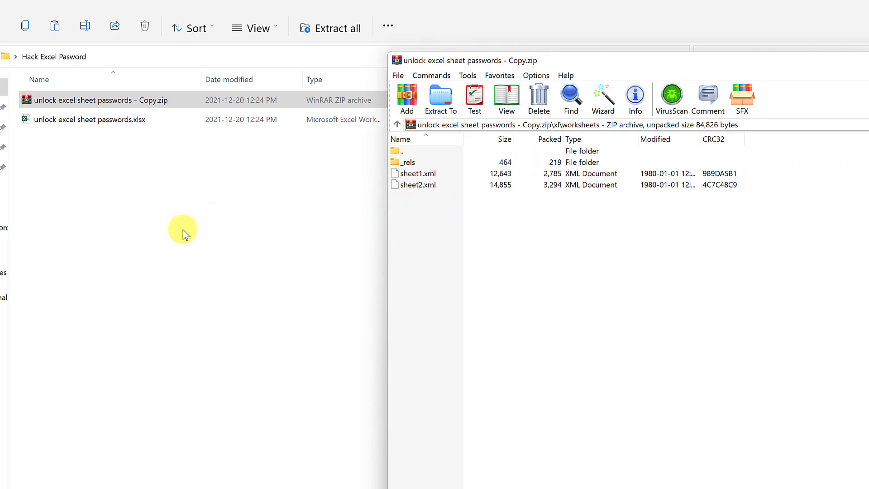
{"action": "left_click", "coordinate": [421, 186]}
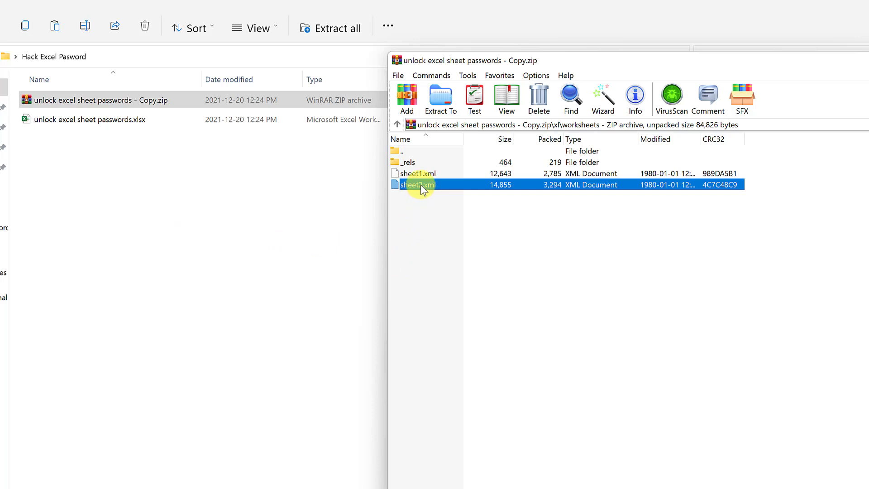
Drag sheet2.xml out of the archive into the folder and open it with Notepad
{"action": "left_click_drag", "start_coordinate": [420, 184], "coordinate": [151, 189]}
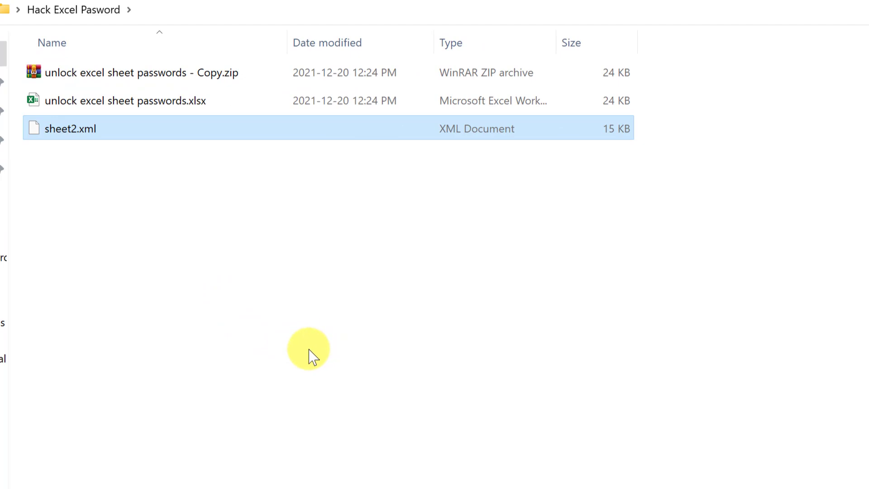
{"action": "double_click", "coordinate": [68, 128]}
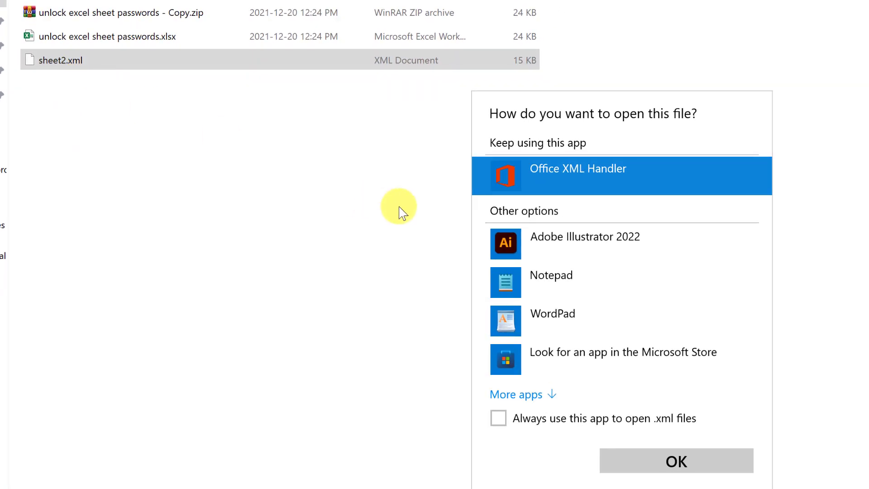
{"action": "left_click", "coordinate": [535, 278]}
{"action": "left_click", "coordinate": [699, 460]}
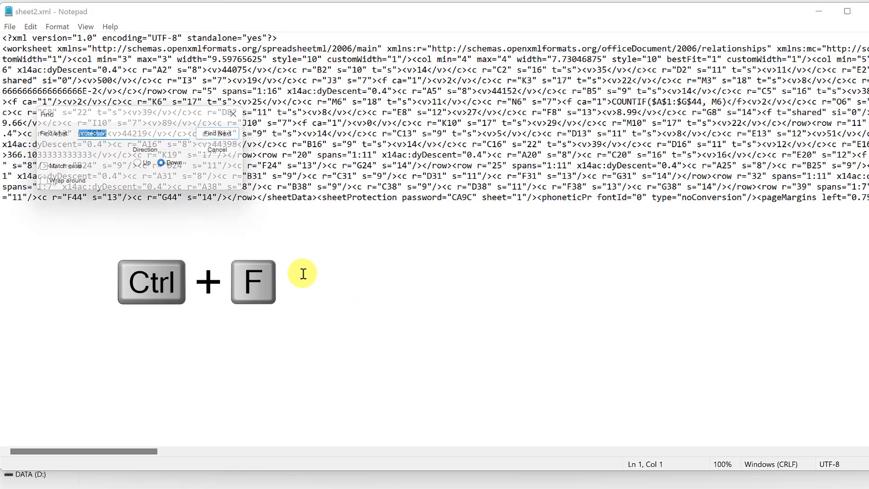
Search the XML for 'protection' to reach the sheetProtection entry with its password attribute
{"action": "key", "text": "ctrl+f"}
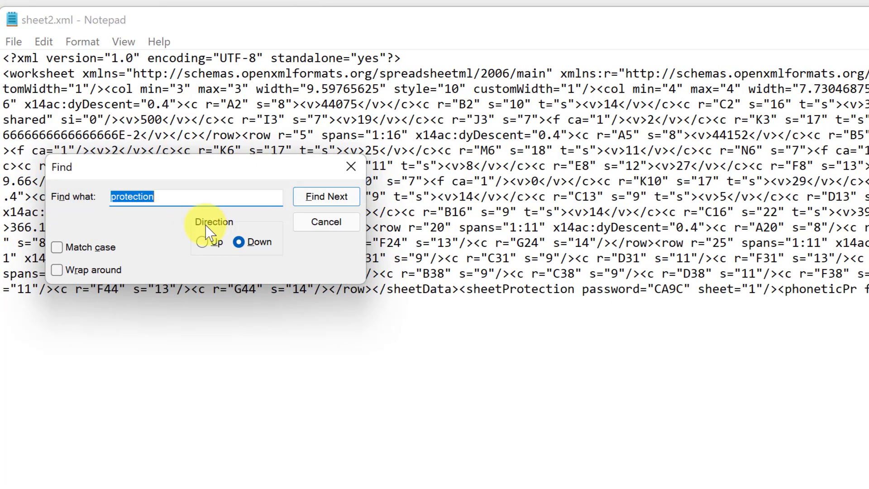
{"action": "left_click", "coordinate": [327, 196]}
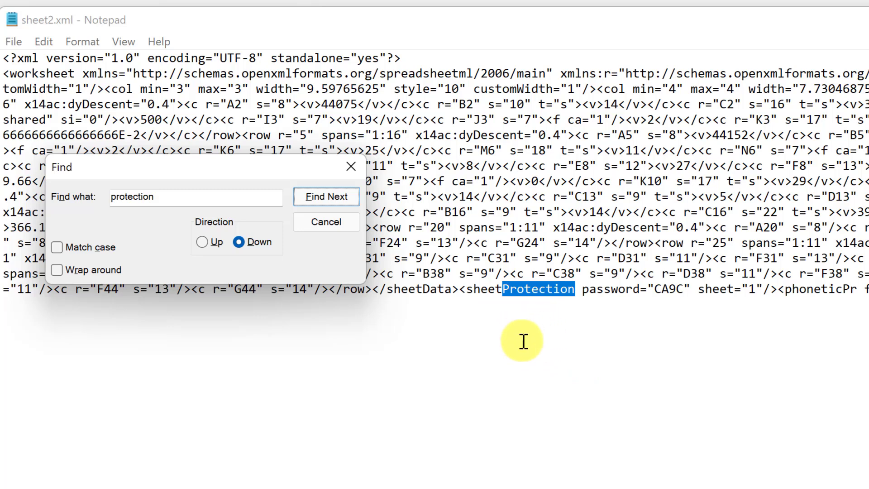
{"action": "left_click", "coordinate": [350, 167]}
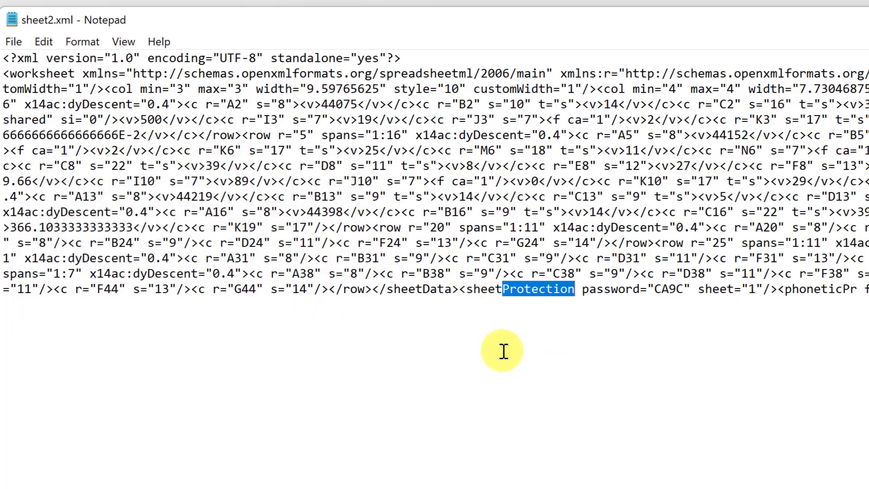
{"action": "scroll", "coordinate": [461, 306], "scroll_direction": "right", "scroll_amount": 5}
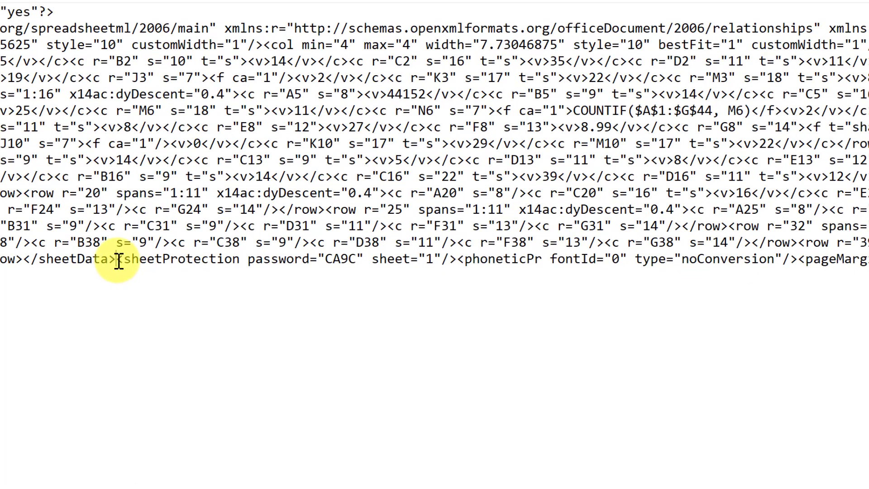
Delete from <sheetProtection up to the closing </worksheet> tag and save sheet2.xml
{"action": "mouse_move", "coordinate": [117, 259]}
{"action": "left_mouse_down"}
{"action": "mouse_move", "coordinate": [354, 278]}
{"action": "mouse_move", "coordinate": [866, 275]}
{"action": "left_mouse_up"}
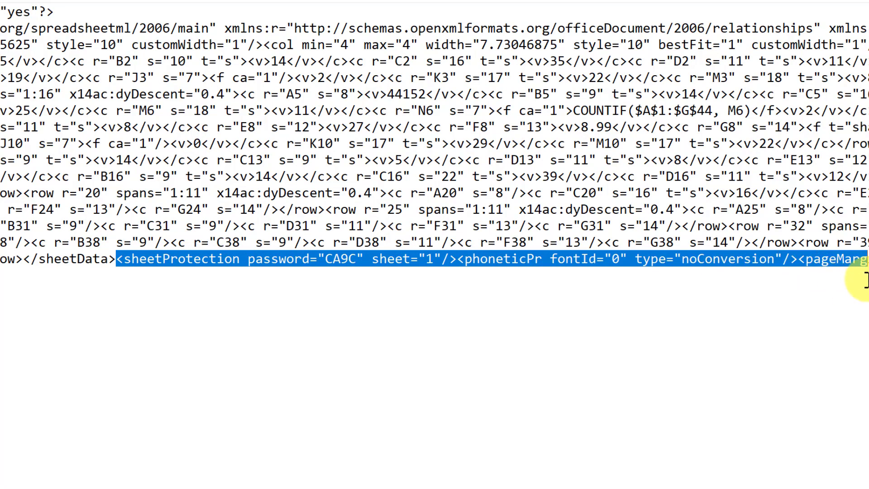
{"action": "left_click_drag", "start_coordinate": [865, 276], "coordinate": [687, 256]}
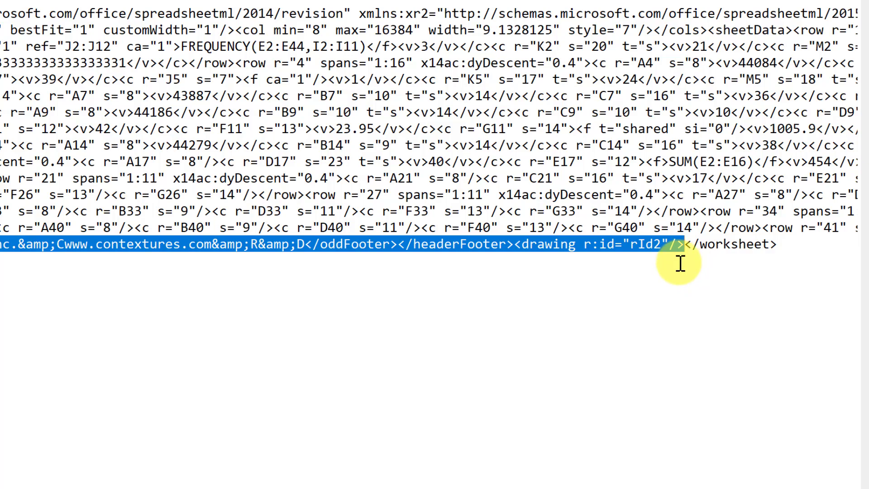
{"action": "key", "text": "Delete"}
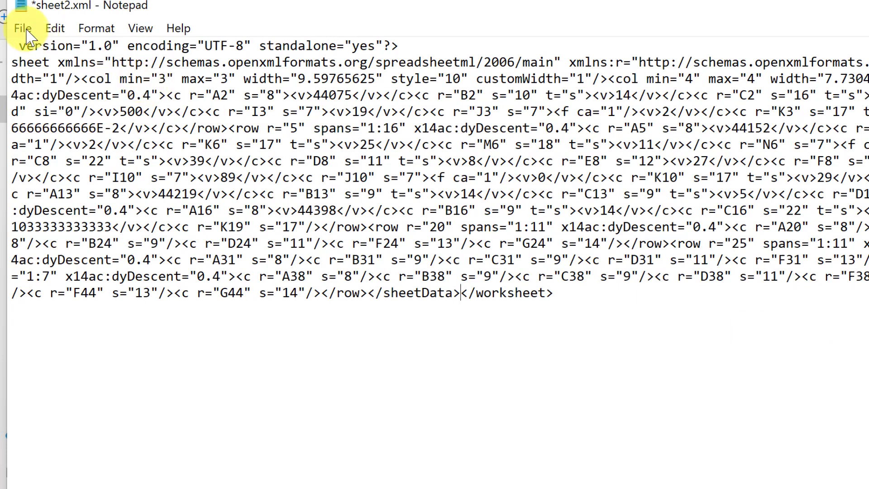
{"action": "left_click", "coordinate": [23, 28]}
{"action": "mouse_move", "coordinate": [54, 28]}
{"action": "mouse_move", "coordinate": [22, 28]}
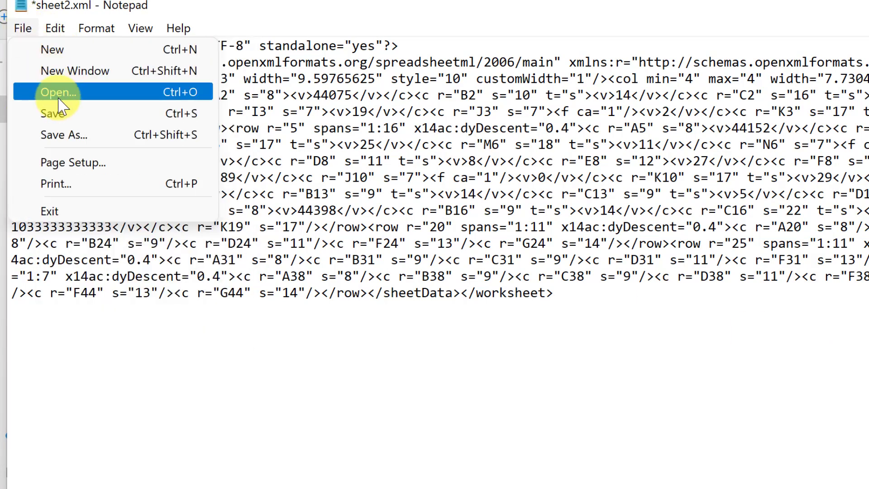
{"action": "left_click", "coordinate": [55, 113]}
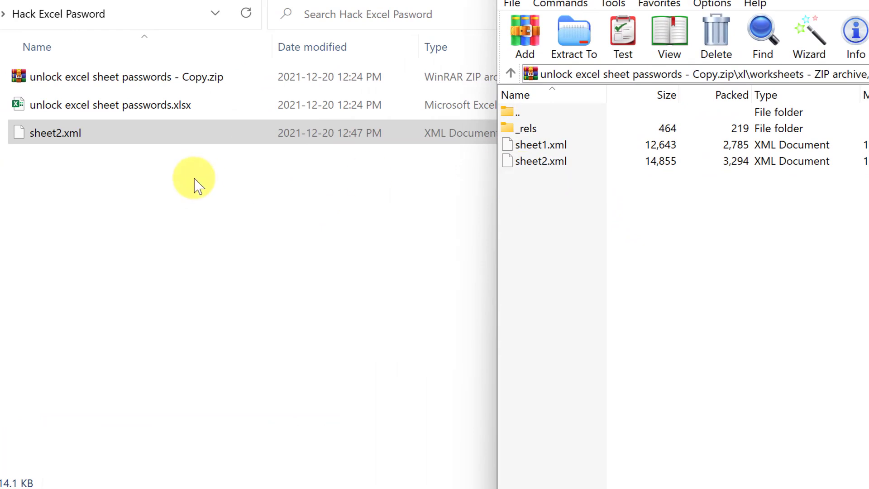
Delete the original sheet2.xml from the archive's worksheets folder
{"action": "left_click", "coordinate": [551, 163]}
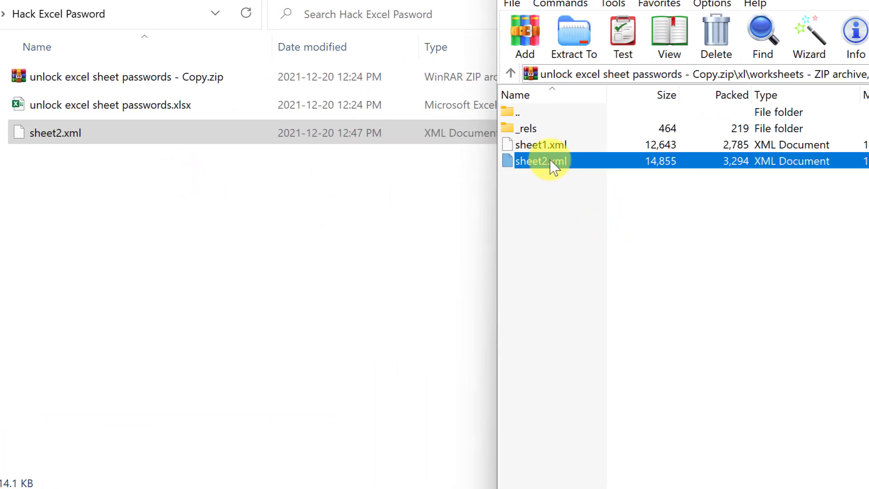
{"action": "key", "text": "Delete"}
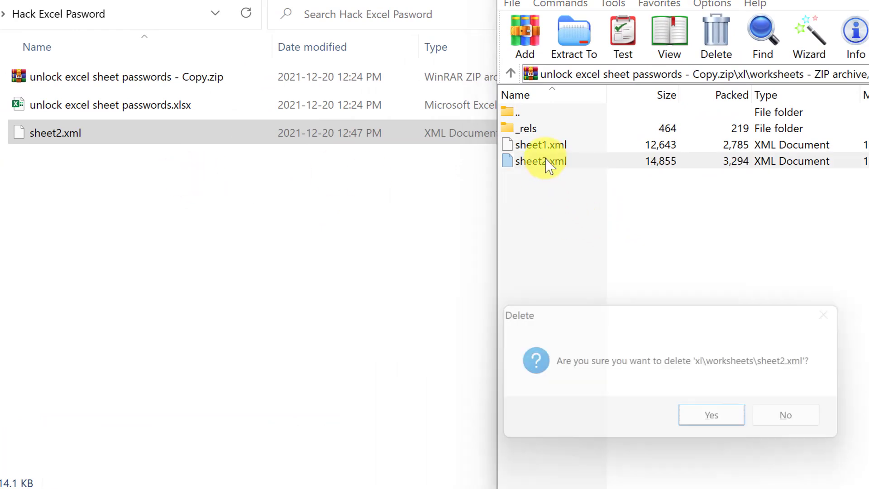
{"action": "left_click", "coordinate": [735, 425]}
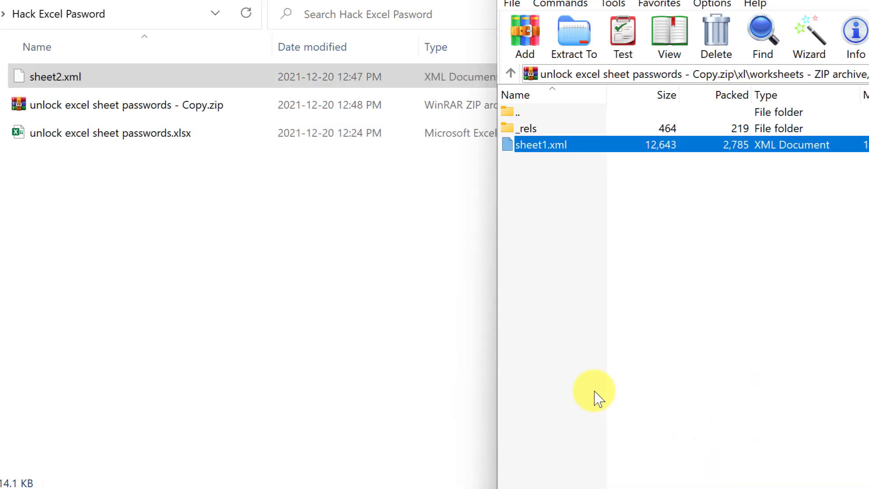
Add the edited sheet2.xml into the archive's worksheets folder and return to the folder window
{"action": "left_click", "coordinate": [48, 77]}
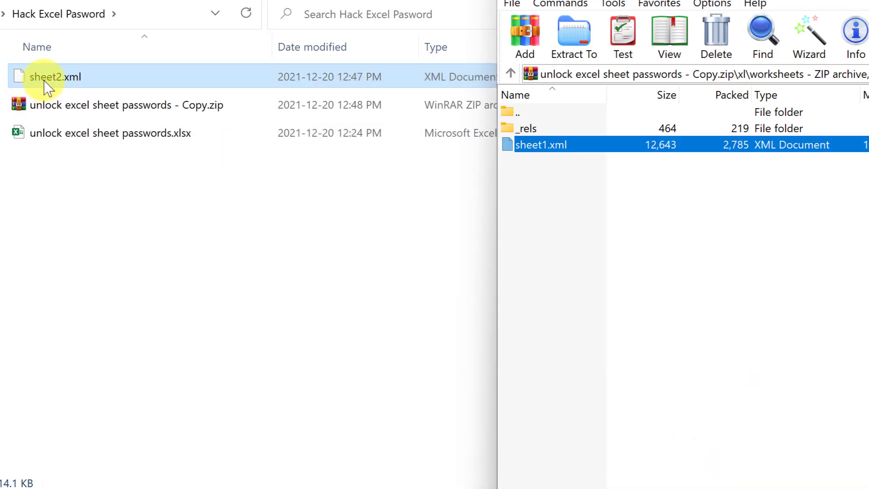
{"action": "left_click_drag", "start_coordinate": [47, 80], "coordinate": [550, 203]}
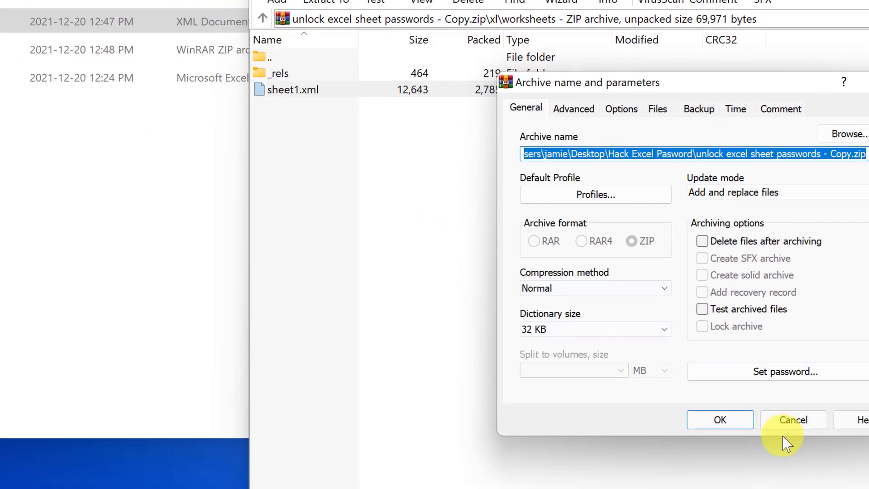
{"action": "left_click", "coordinate": [720, 419]}
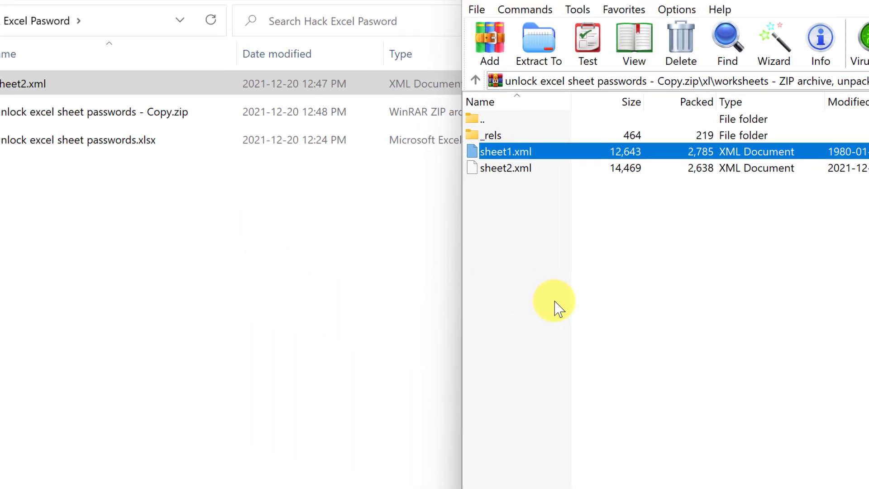
{"action": "left_click", "coordinate": [555, 307]}
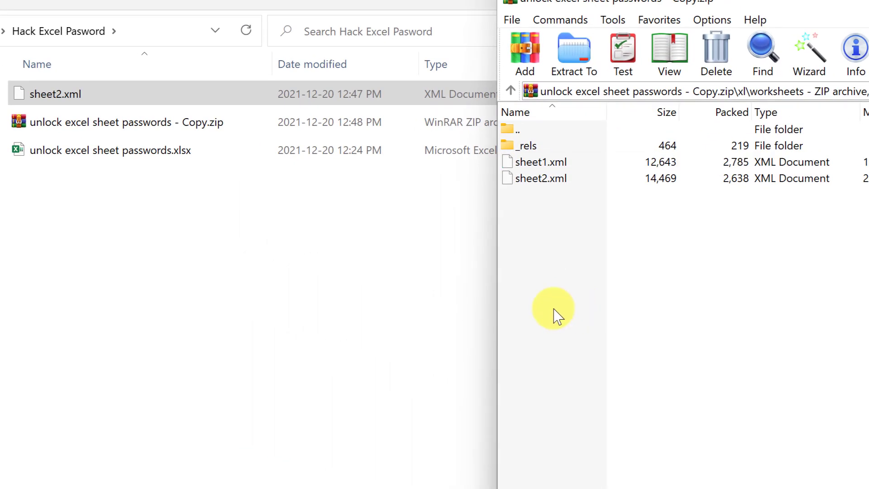
{"action": "left_click", "coordinate": [315, 299]}
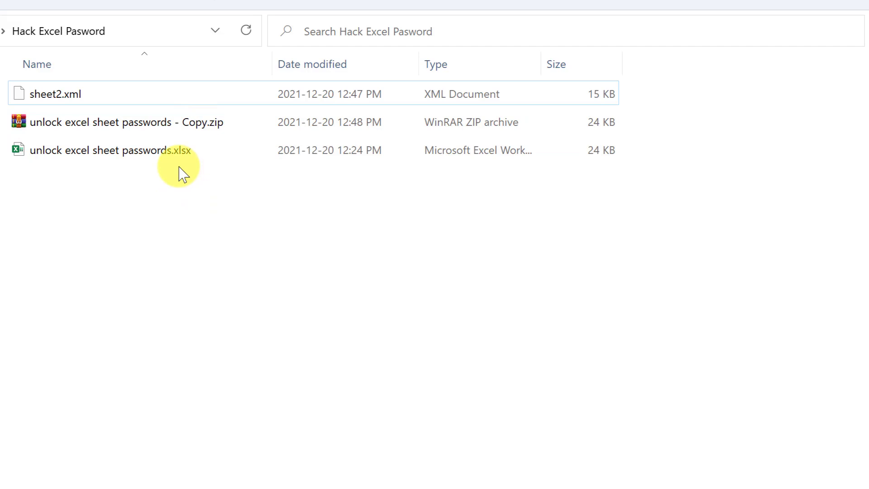
Rename Copy.zip back to Copy.xlsx, confirm the change, and open it in Excel
{"action": "right_click", "coordinate": [204, 124]}
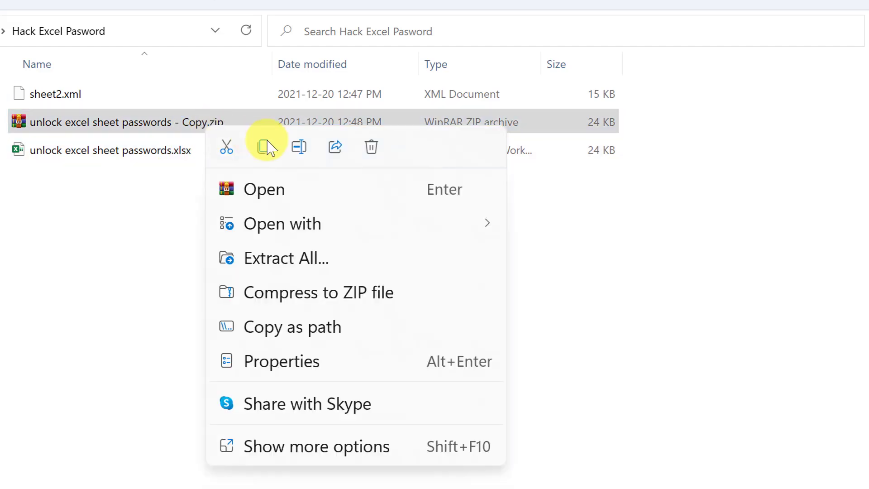
{"action": "left_click", "coordinate": [299, 148]}
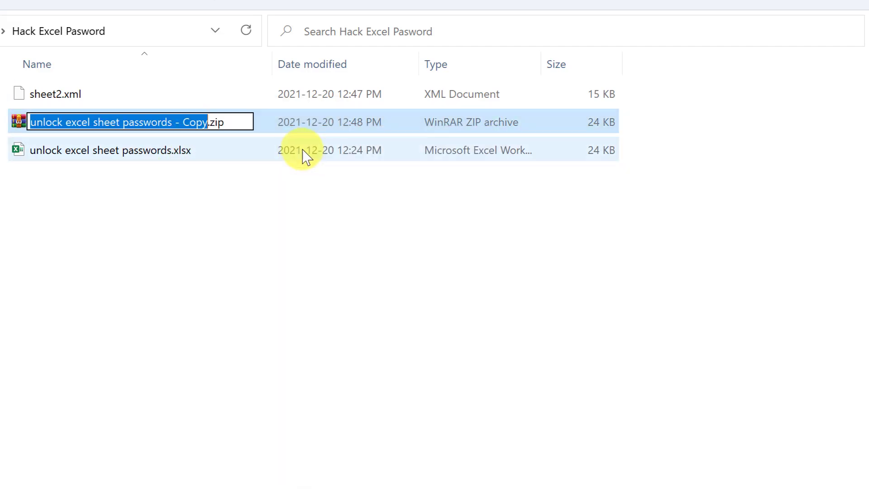
{"action": "left_click", "coordinate": [268, 124]}
{"action": "key", "text": "BackSpace"}
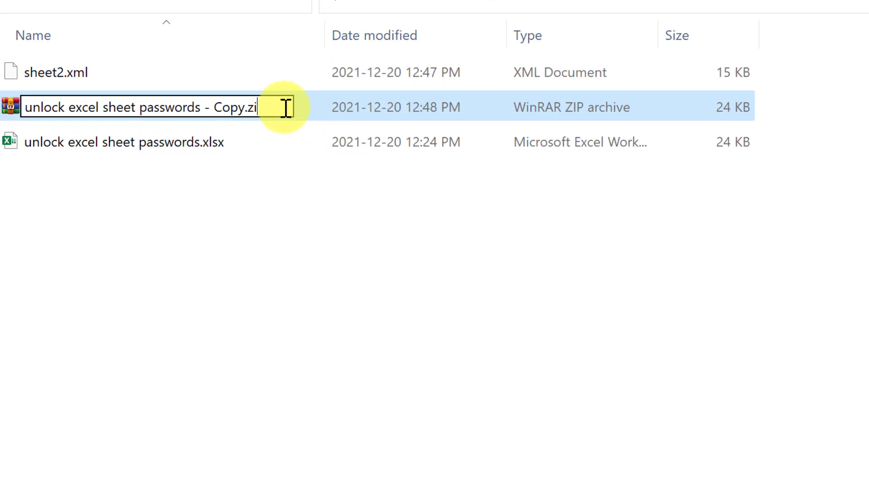
{"action": "key", "text": "BackSpace"}
{"action": "key", "text": "BackSpace"}
{"action": "type", "text": "xl"}
{"action": "type", "text": "sx"}
{"action": "key", "text": "Return"}
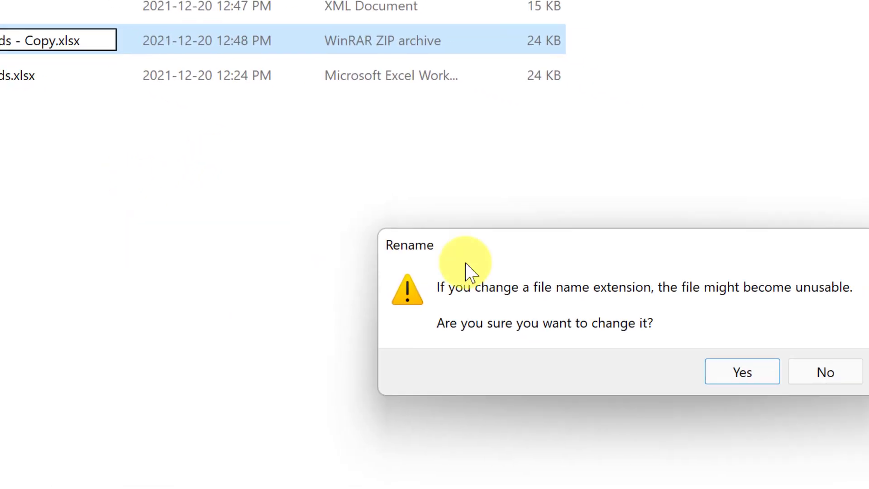
{"action": "left_click", "coordinate": [701, 358]}
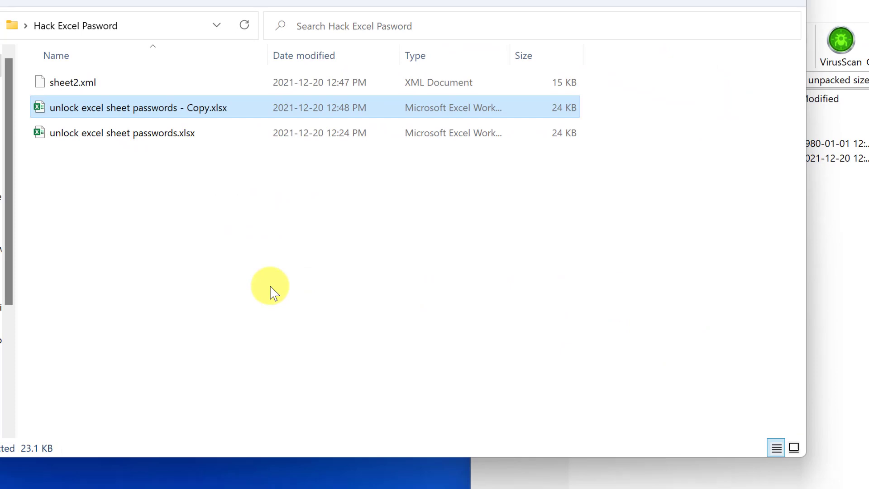
{"action": "double_click", "coordinate": [130, 109]}
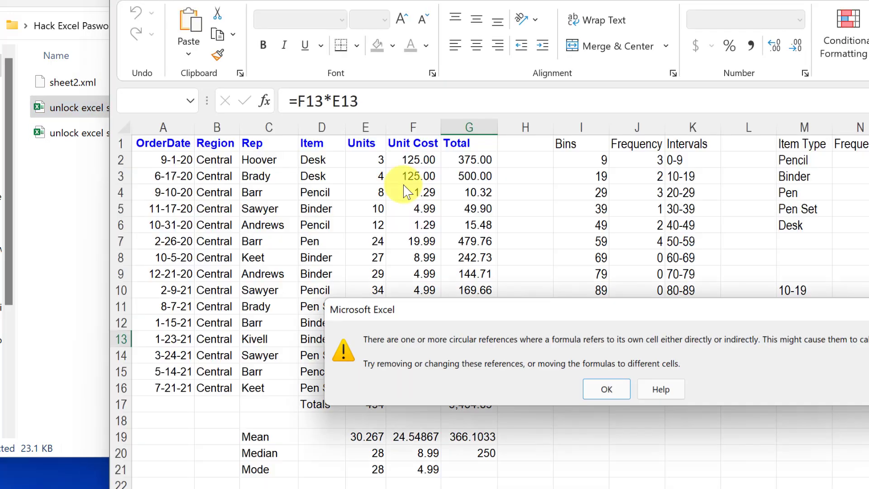
Dismiss the circular-reference notice and enter 560 in G13, updating Totals to 5,005.36
{"action": "left_click", "coordinate": [606, 390]}
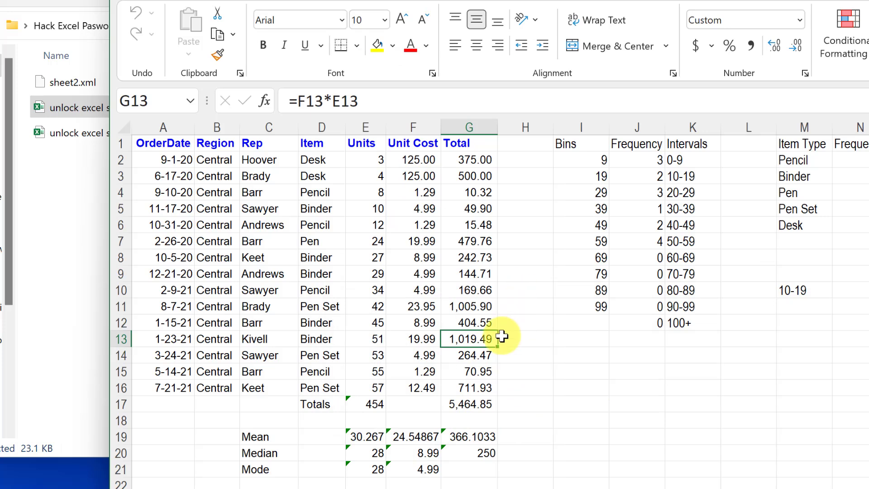
{"action": "type", "text": "560"}
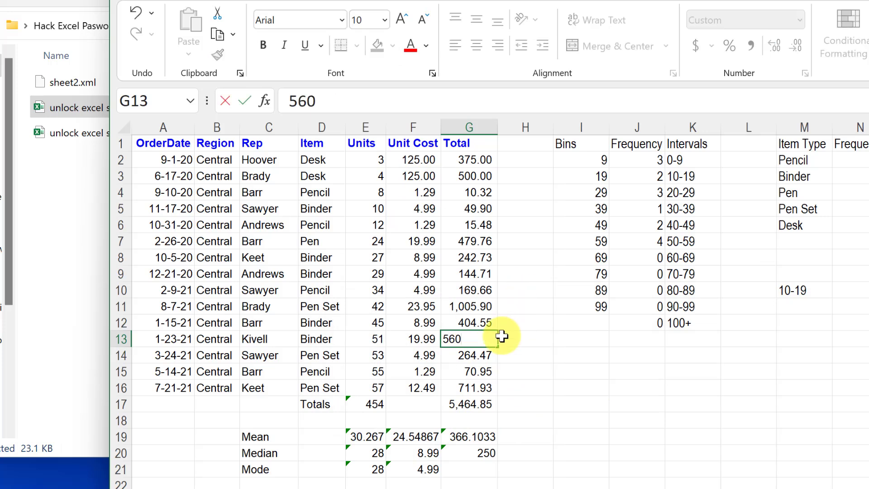
{"action": "left_click", "coordinate": [621, 384]}
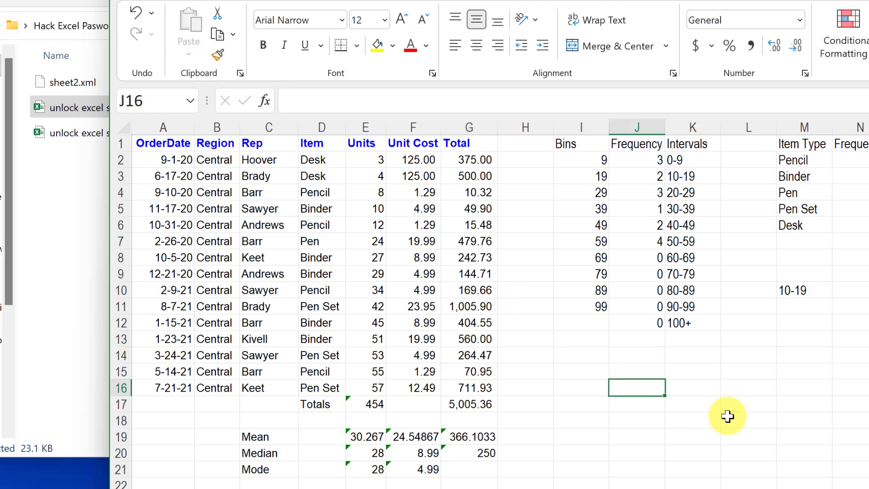
{"action": "left_click", "coordinate": [55, 459]}
{"action": "double_click", "coordinate": [126, 137]}
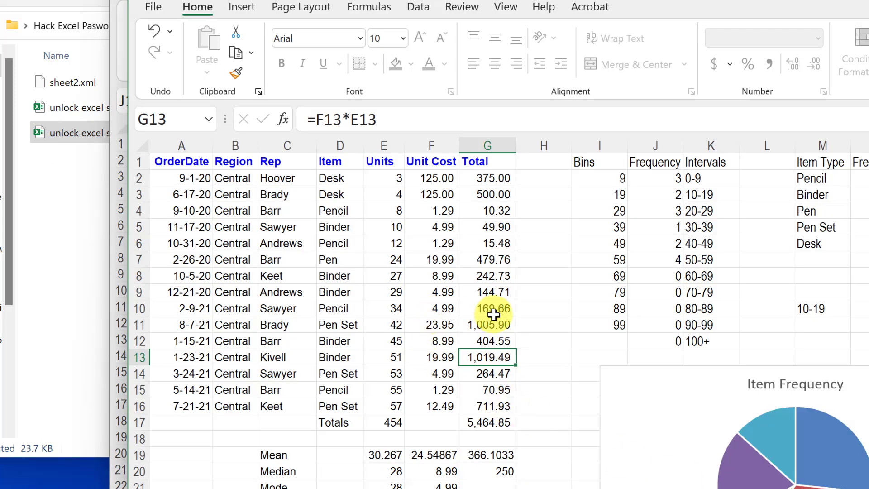
{"action": "left_click", "coordinate": [494, 328]}
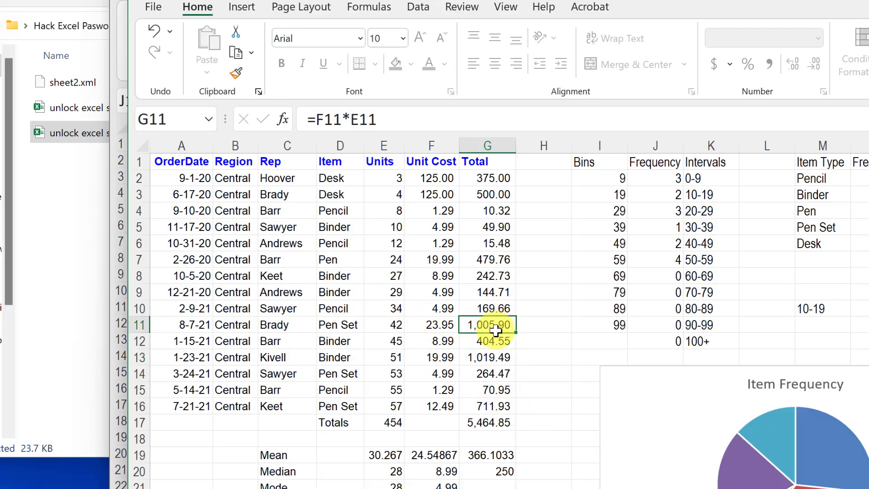
{"action": "double_click", "coordinate": [494, 328]}
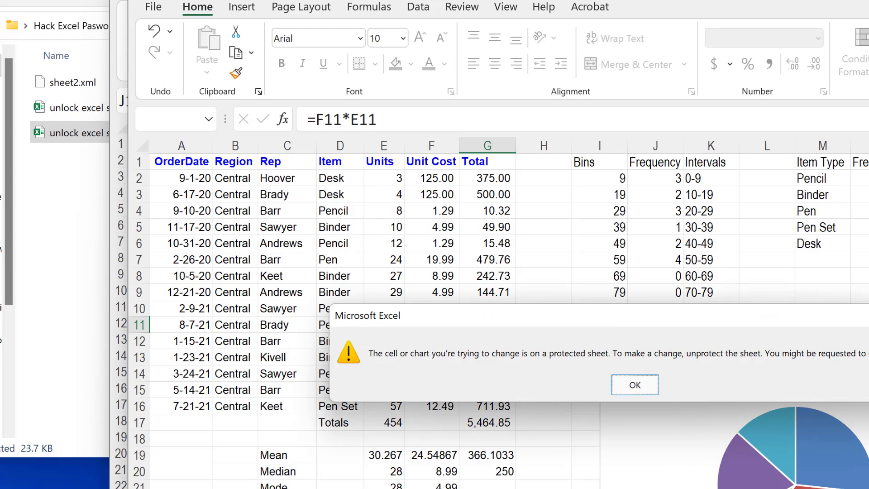
{"action": "key", "text": "Return"}
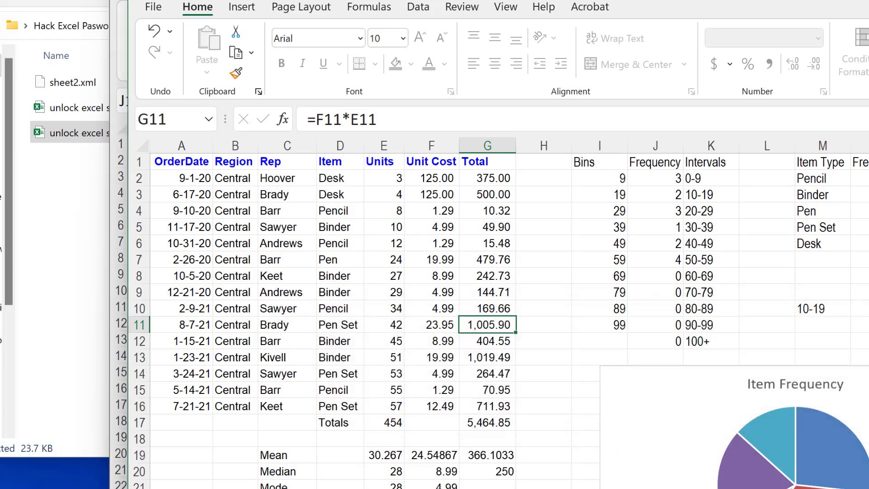